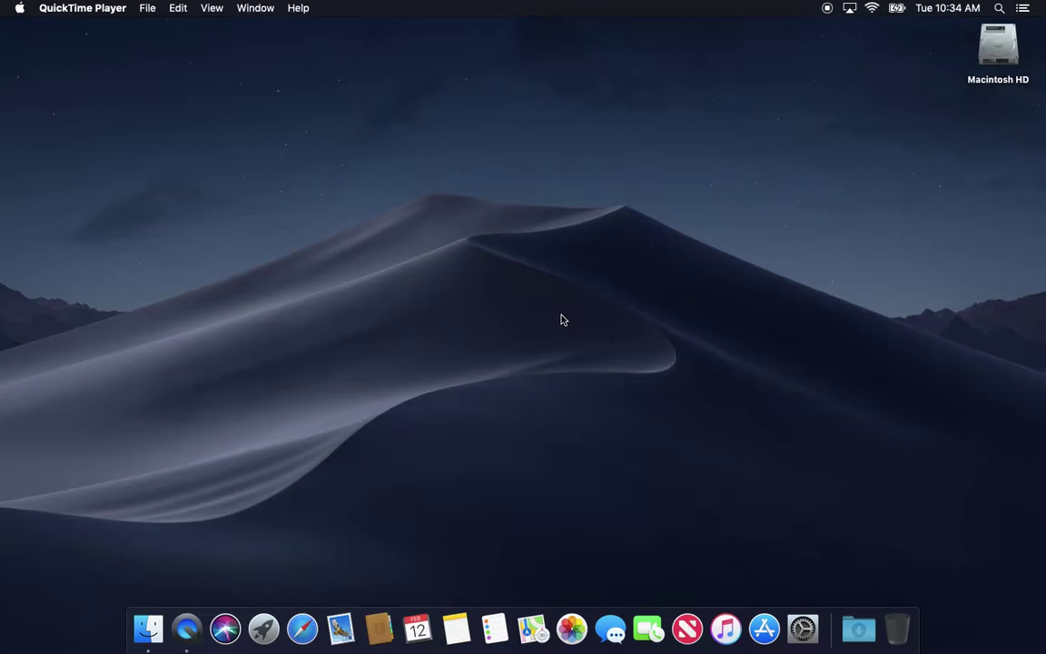
Open Users & Groups in System Preferences and unlock it with the admin password
click(802, 628)
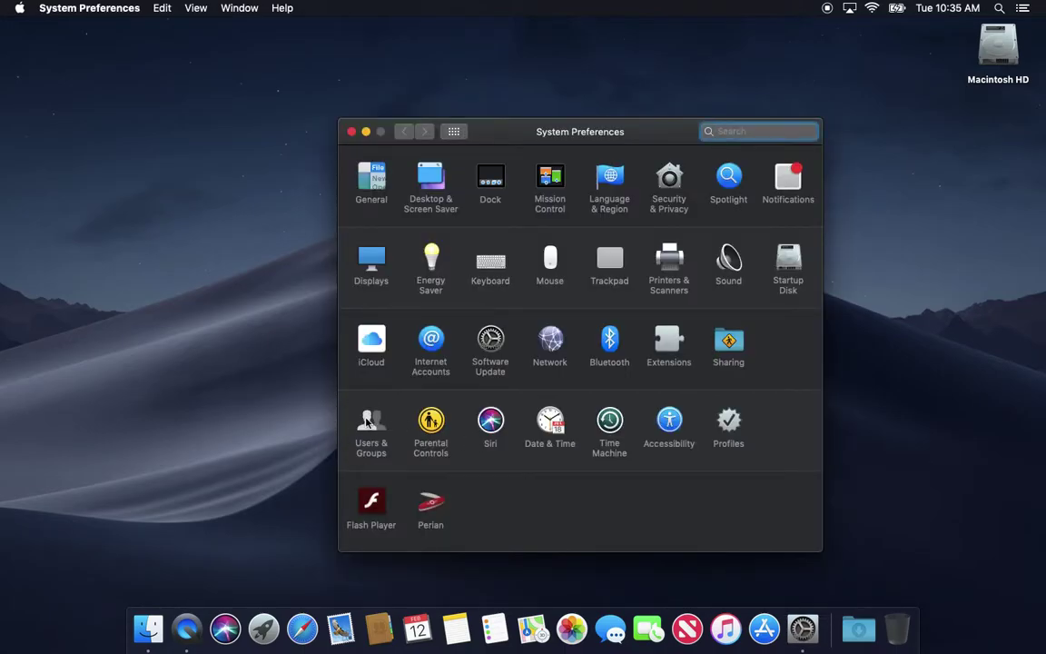
click(370, 423)
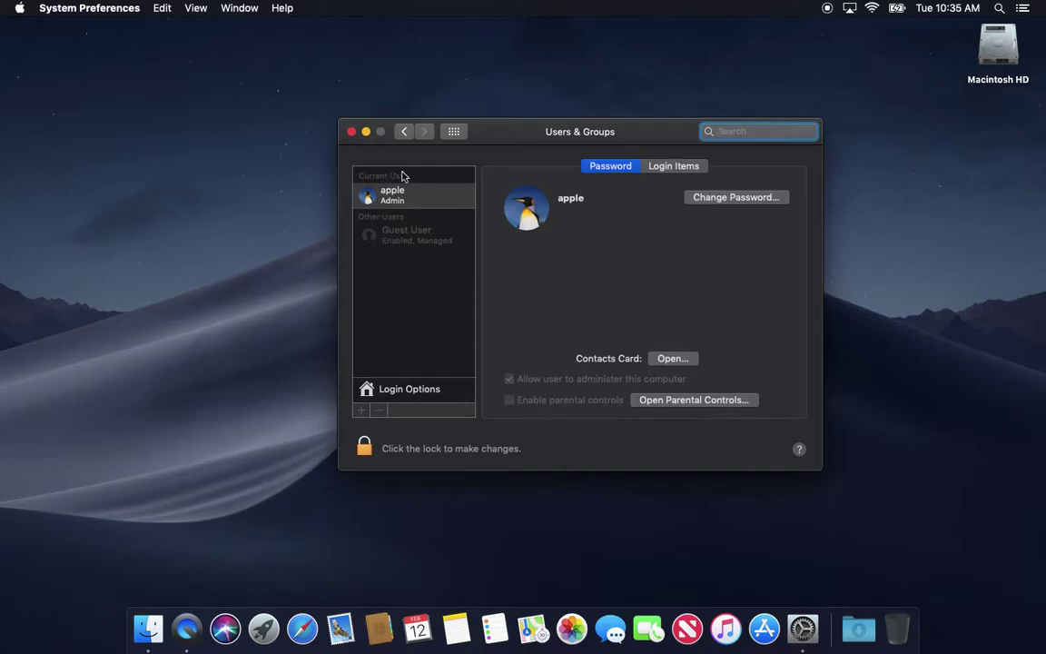
click(364, 447)
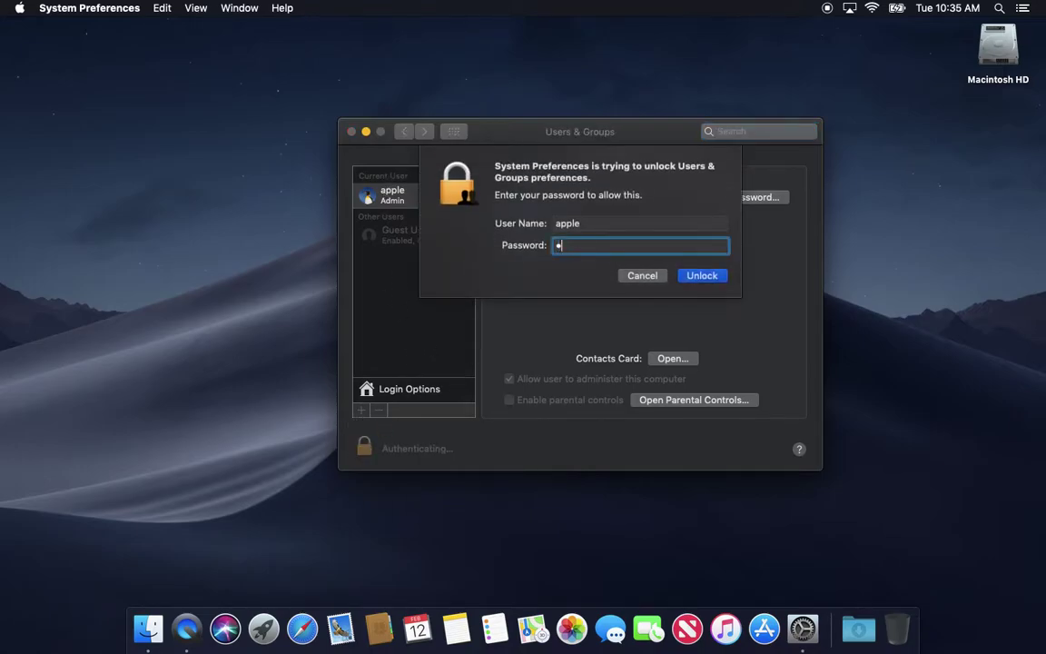
key(Return)
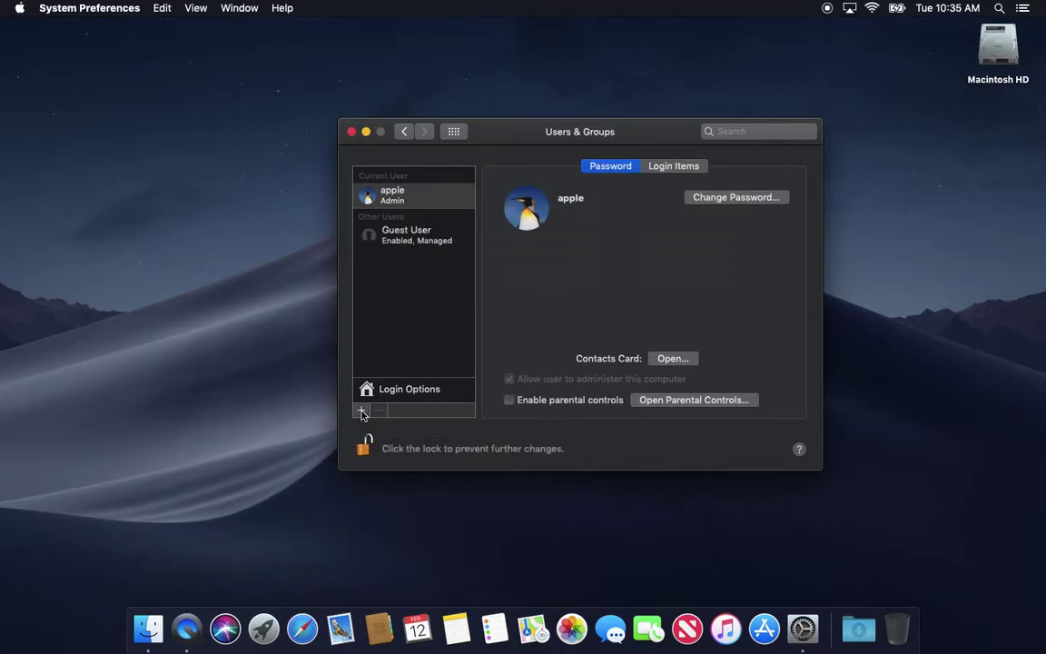
Start a new account, review the account types keeping Standard, then cancel without creating it
click(362, 411)
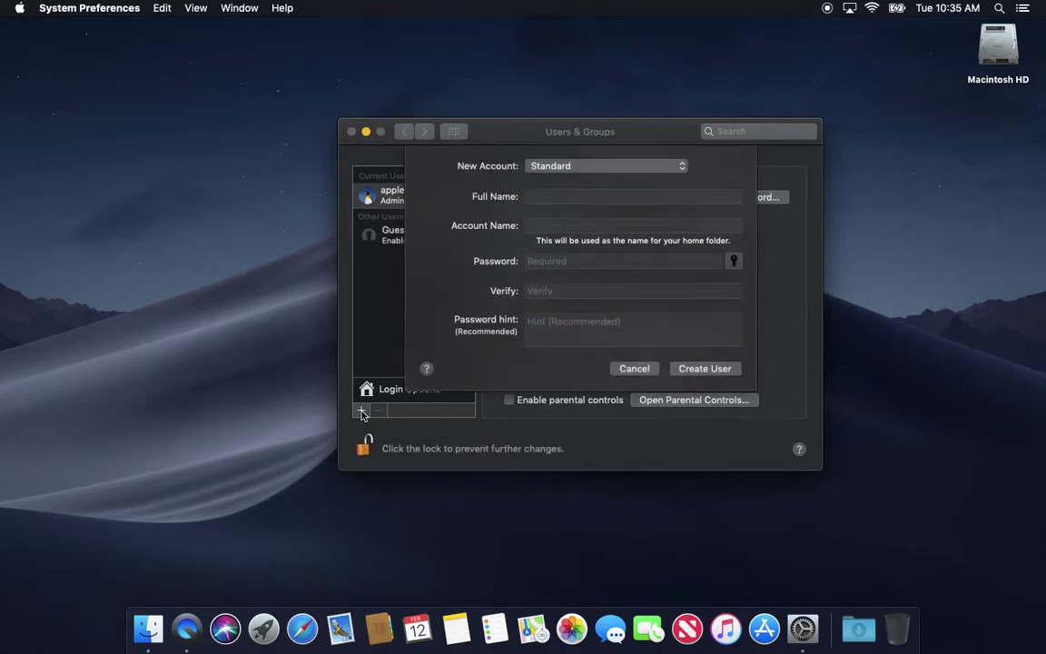
click(562, 169)
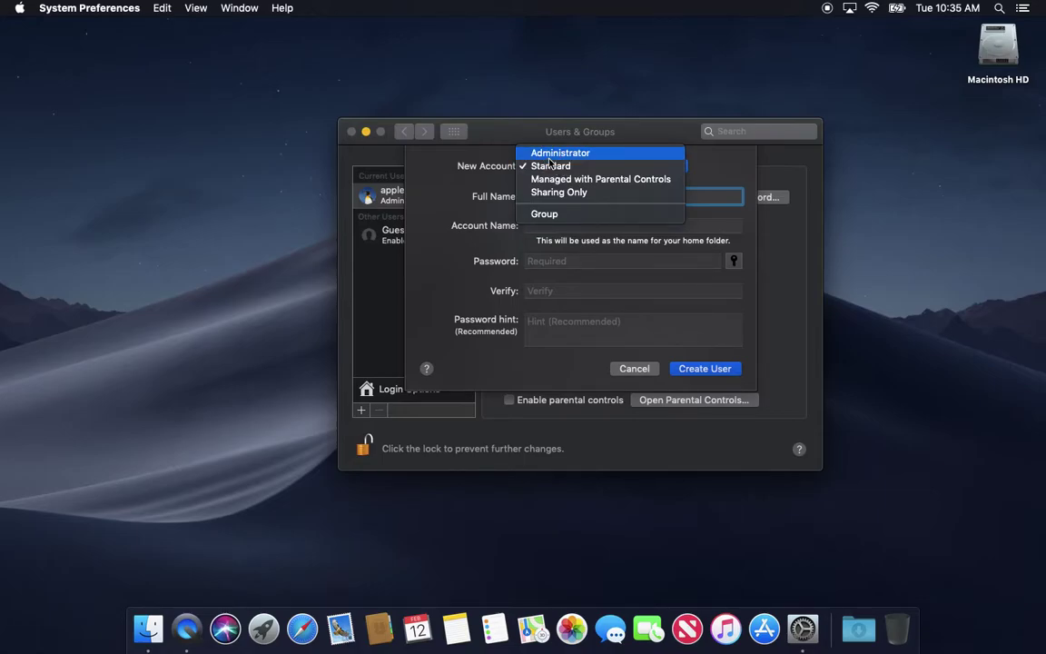
click(456, 121)
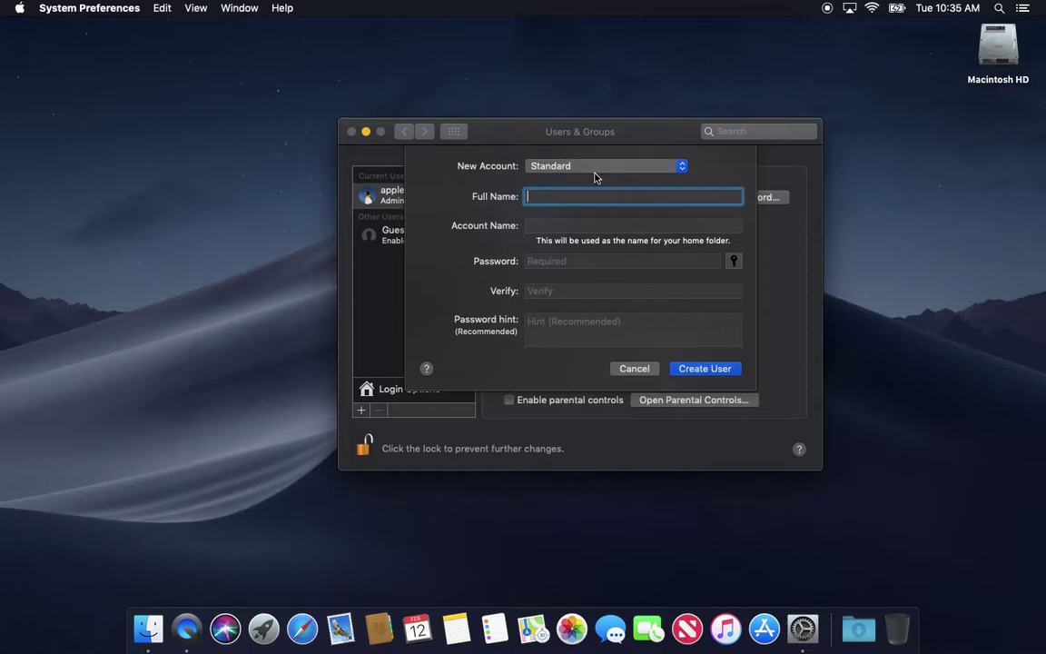
click(631, 368)
click(633, 369)
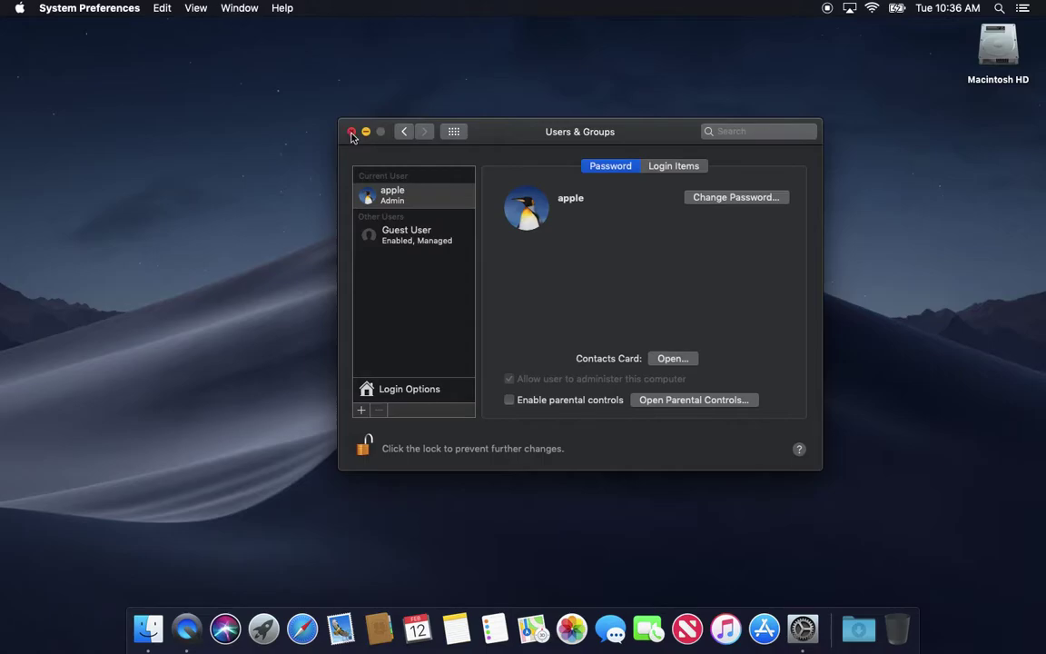
Close the Users & Groups window
click(351, 132)
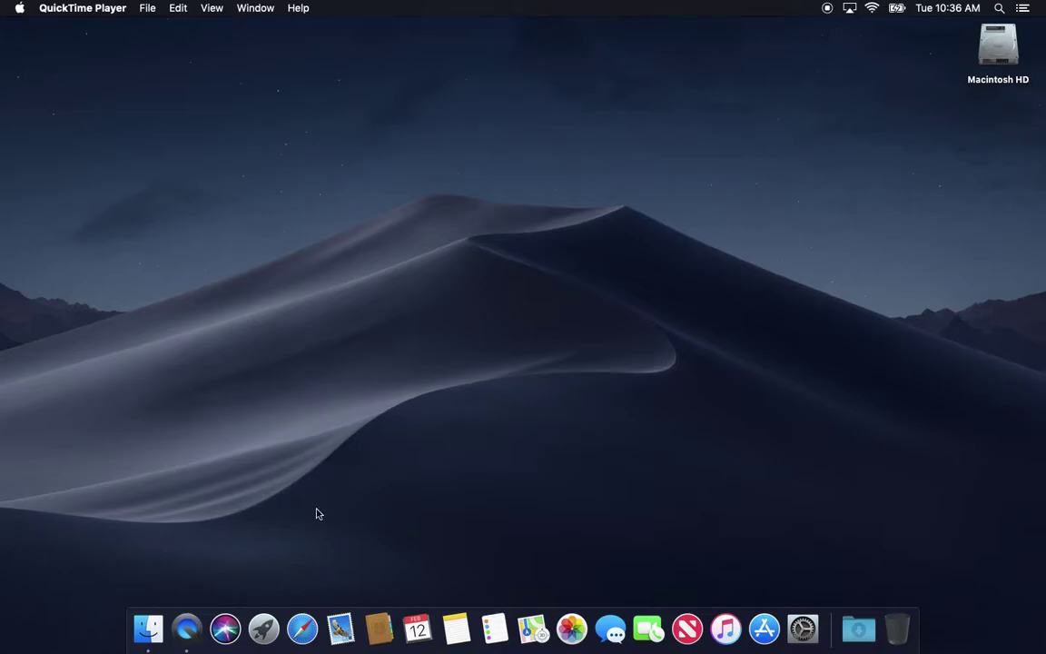
Launch Safari, open a New Private Window from the File menu, and nudge it right
click(303, 628)
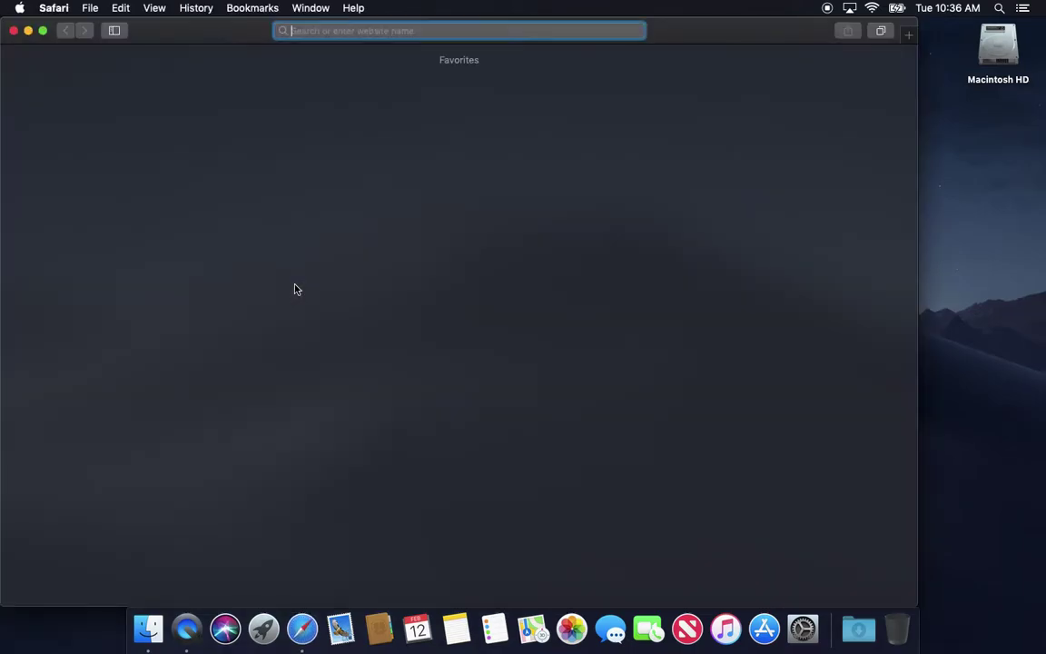
click(91, 9)
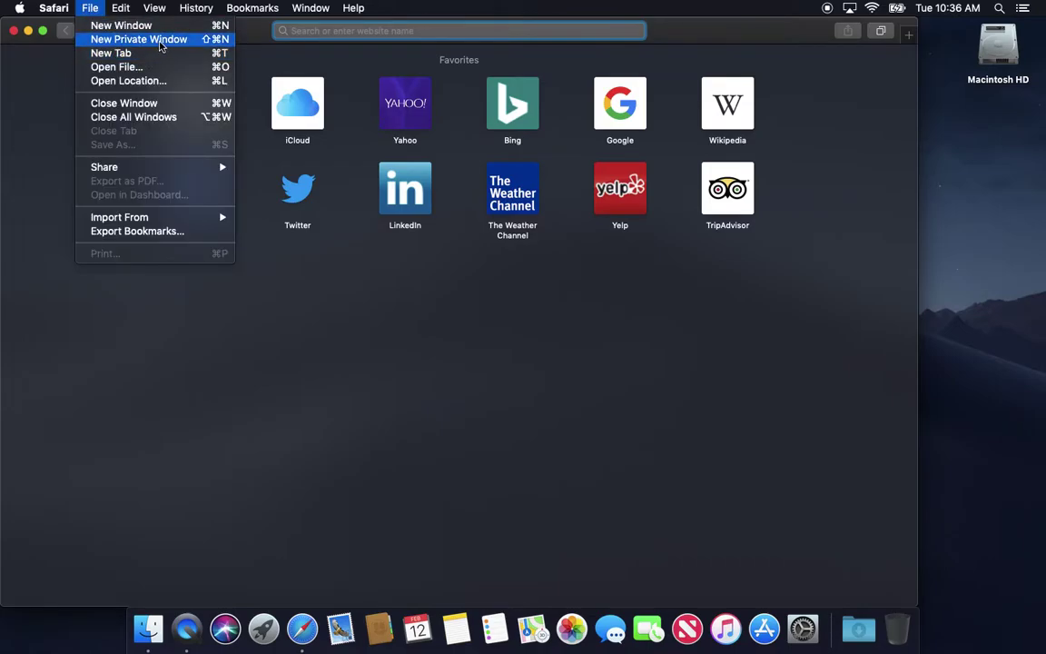
click(156, 39)
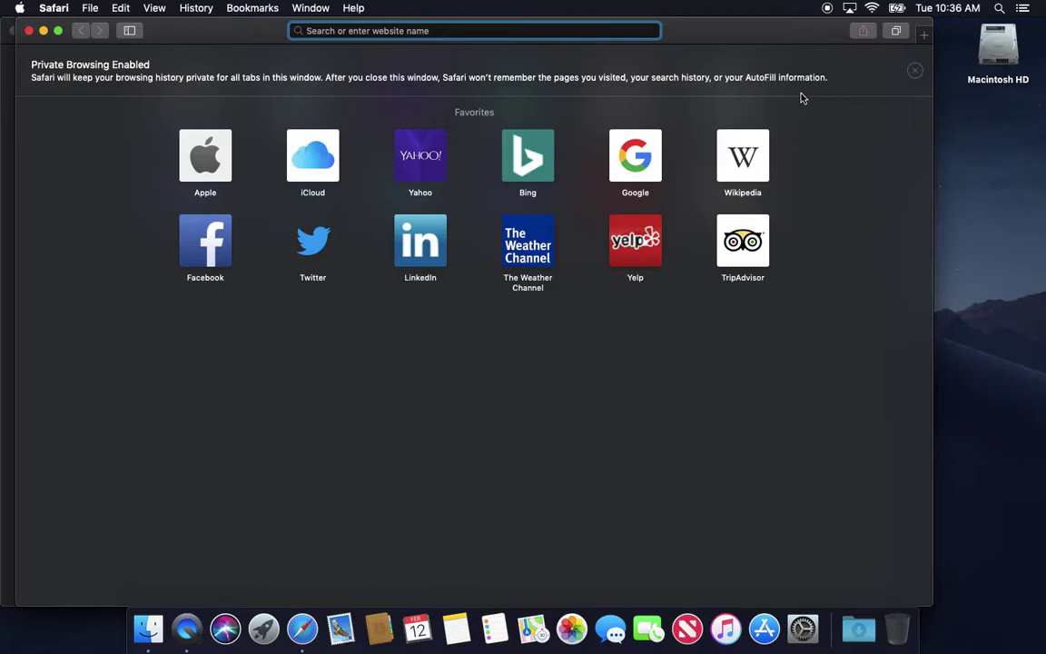
drag(731, 32, 778, 29)
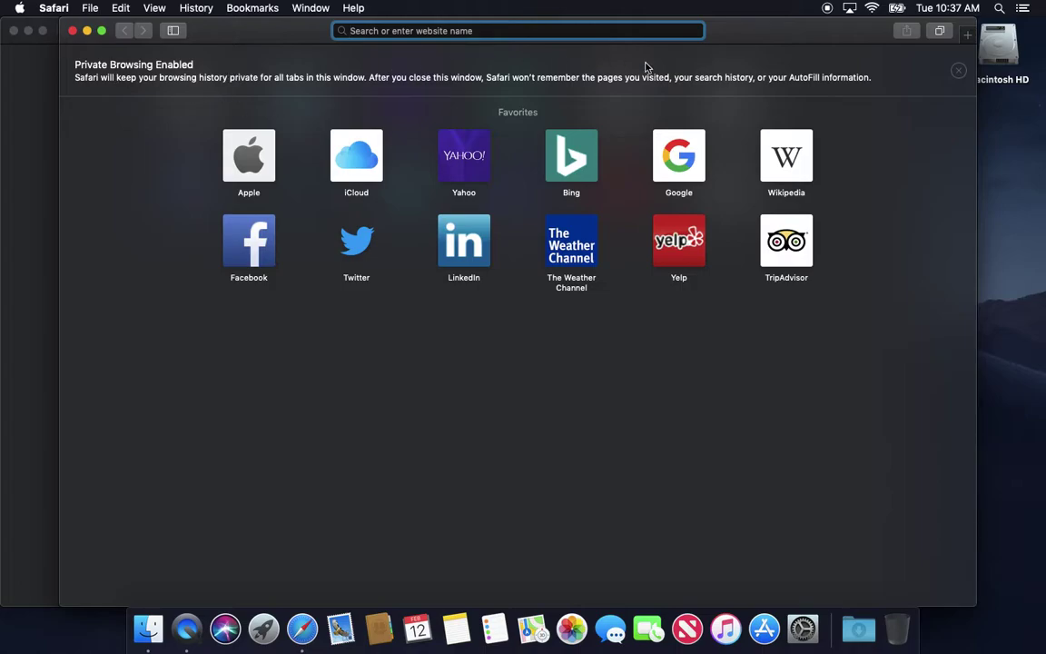
Close the private window, confirm Safari opens with 'A new window' in General preferences, then quit Safari
click(72, 30)
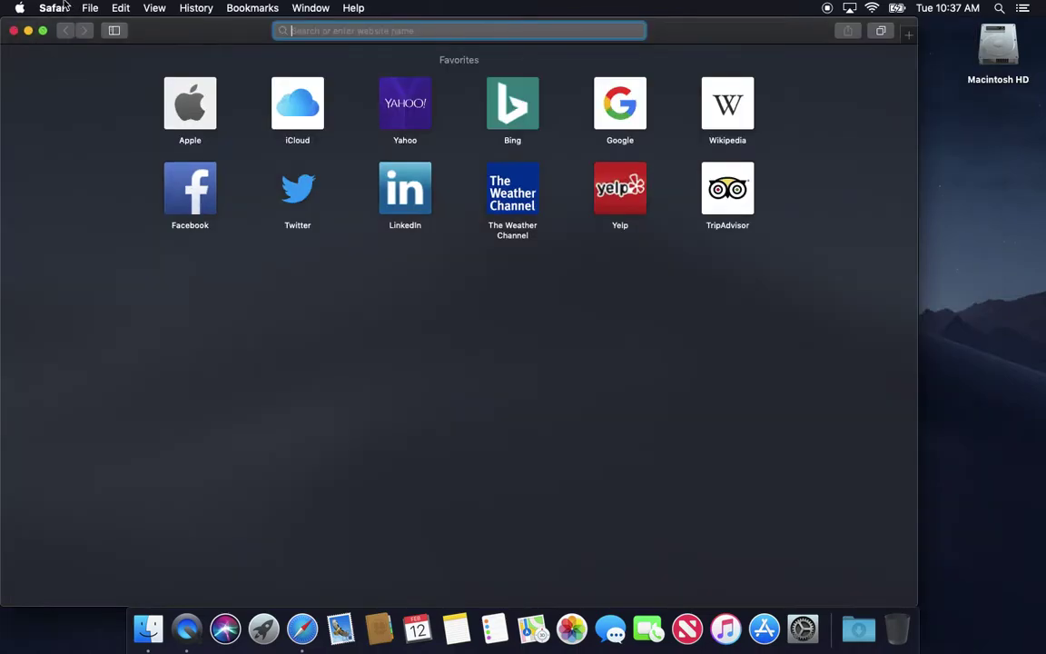
click(54, 7)
click(58, 61)
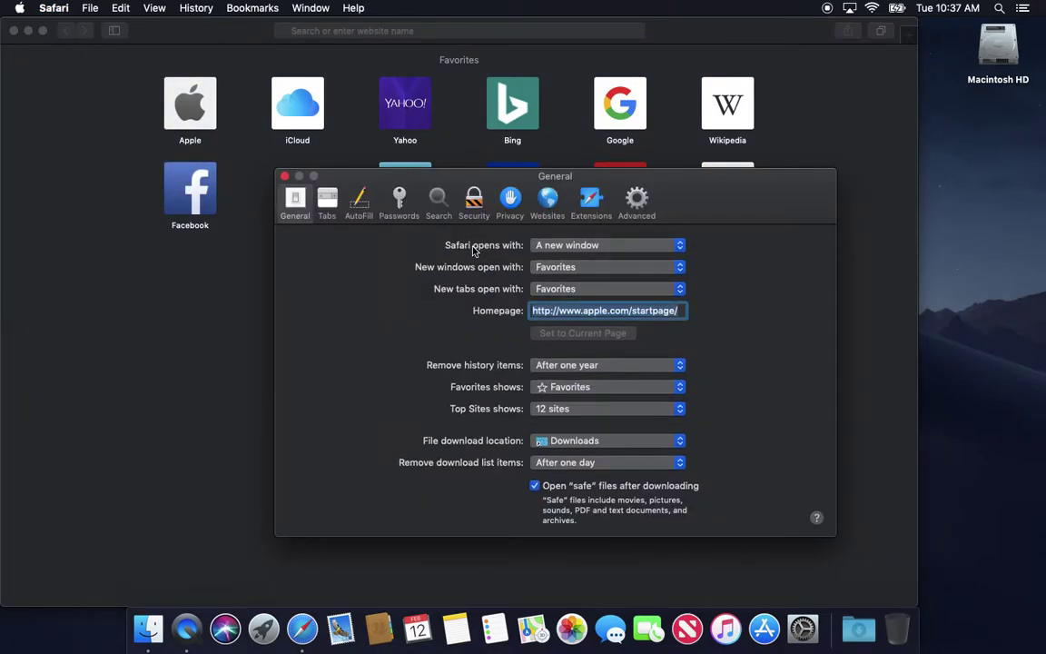
click(544, 244)
click(478, 259)
click(537, 247)
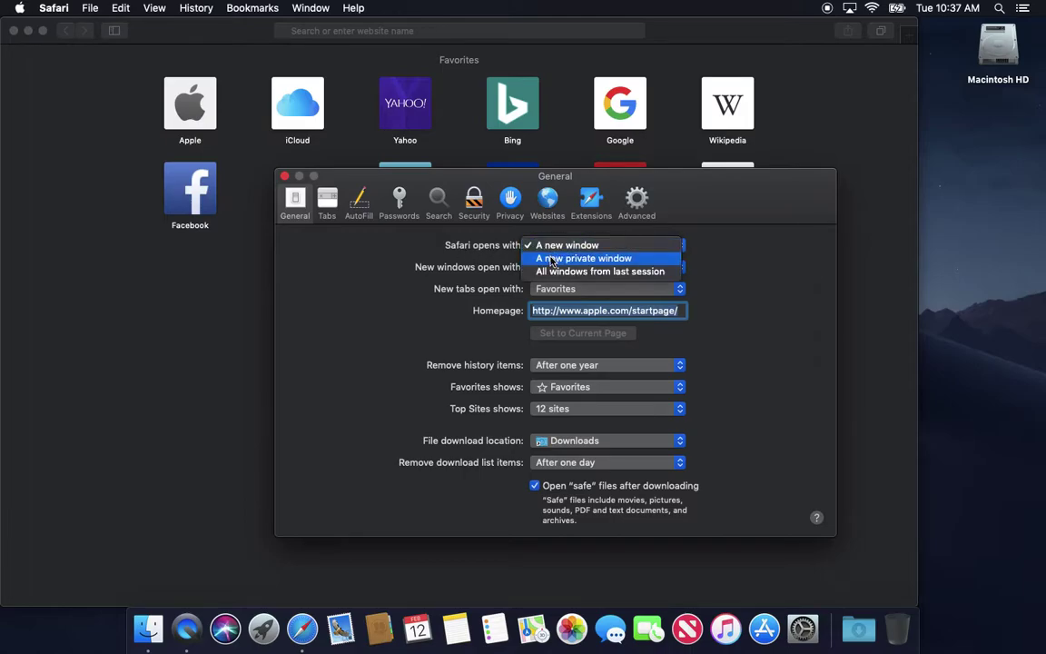
click(483, 249)
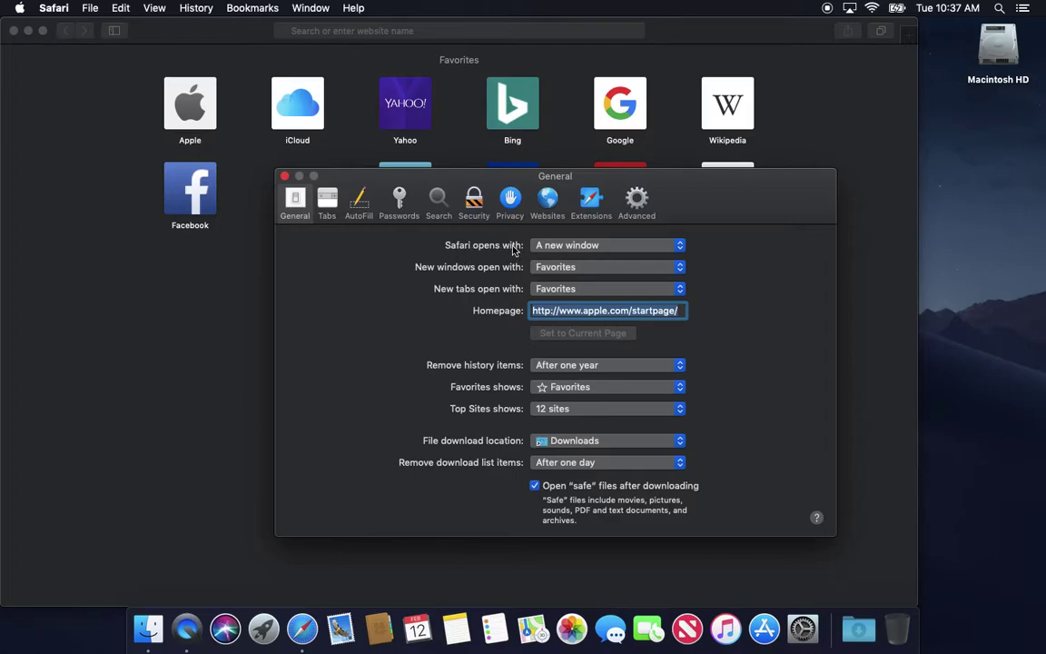
click(284, 176)
key(super+q)
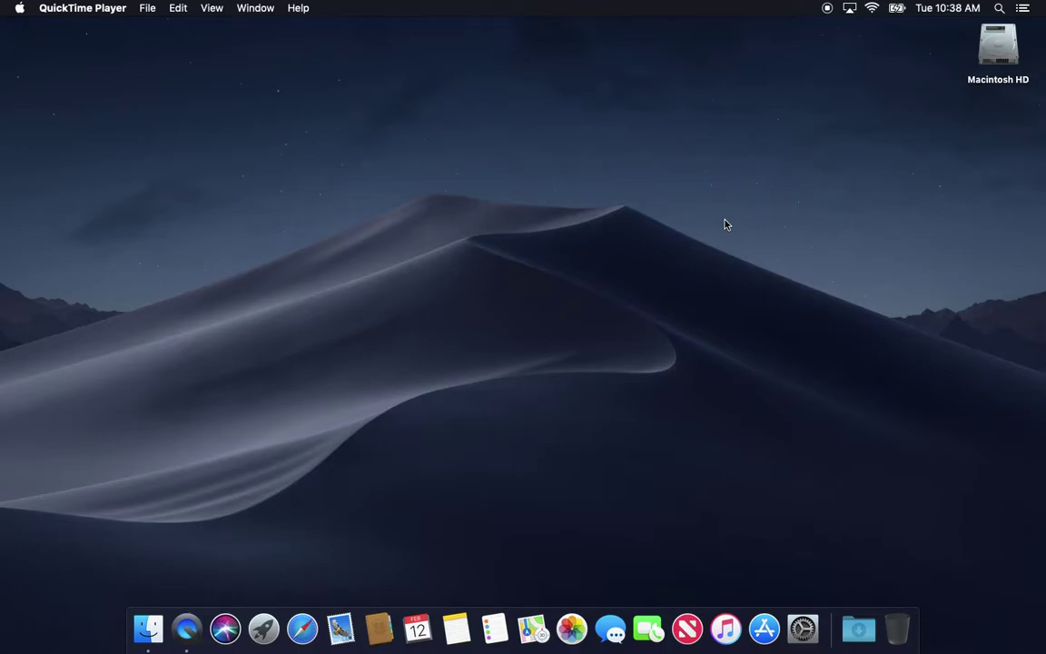
Launch System Preferences from the Dock and go to the Users & Groups pane
click(803, 627)
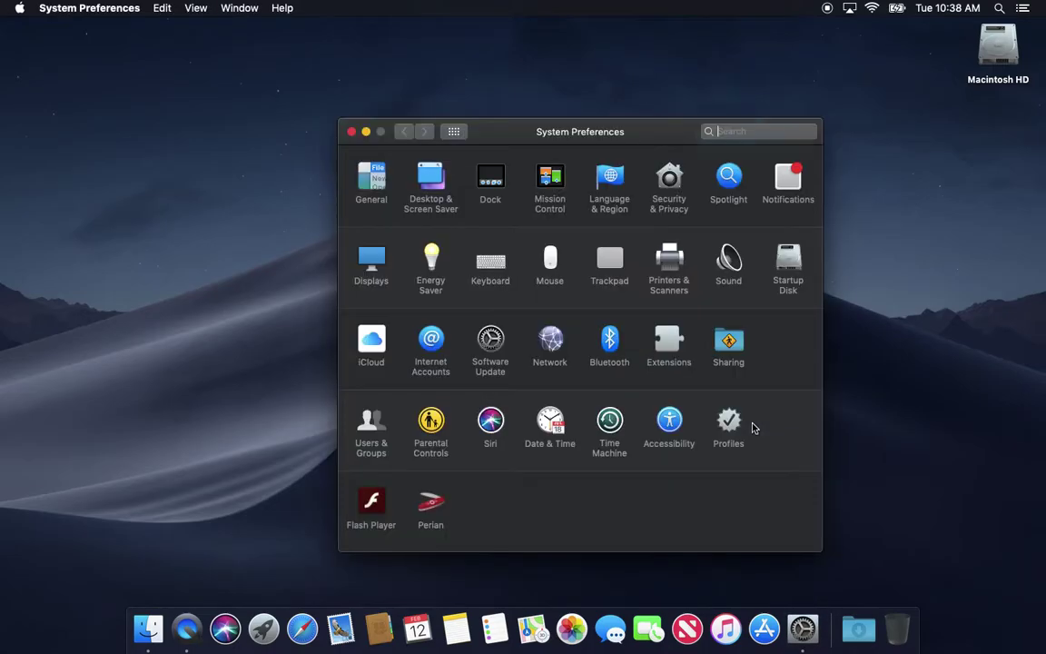
click(371, 423)
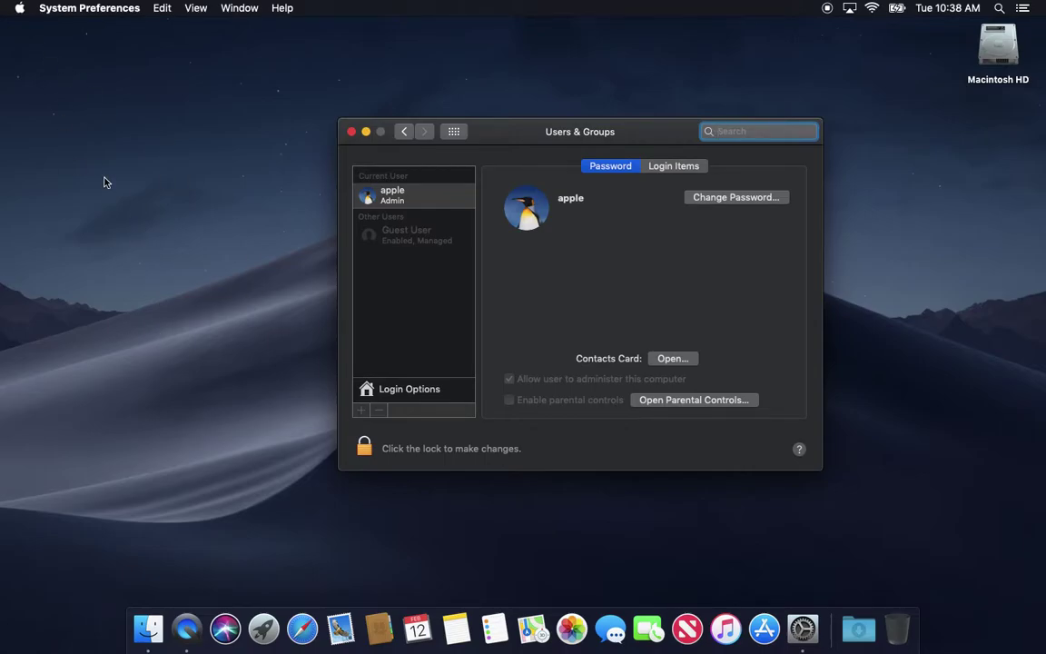
click(19, 7)
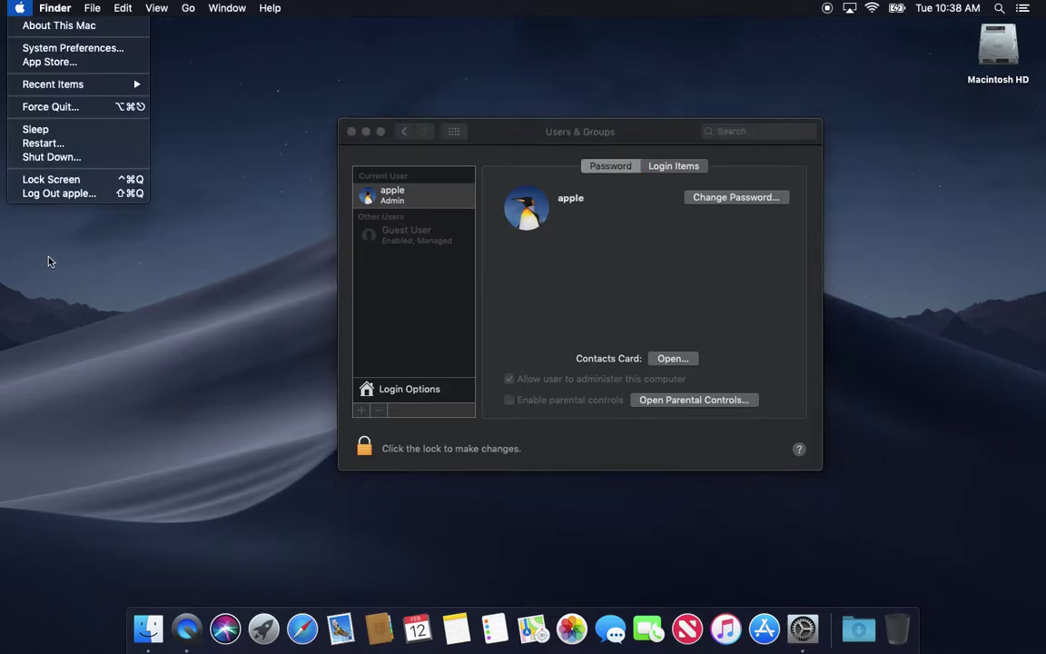
click(141, 329)
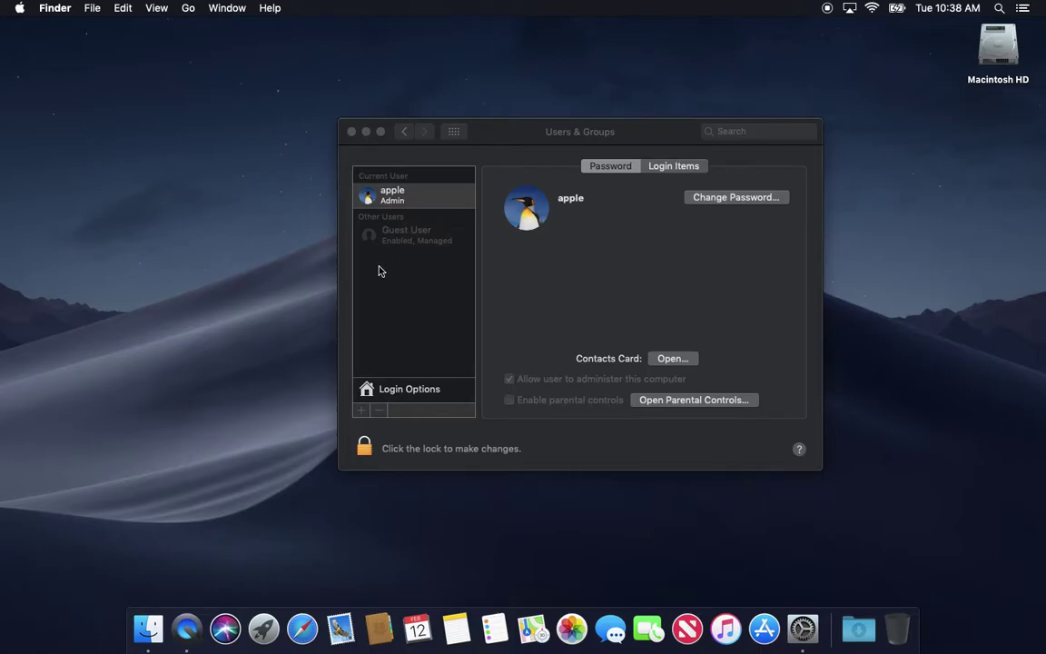
drag(522, 134, 473, 127)
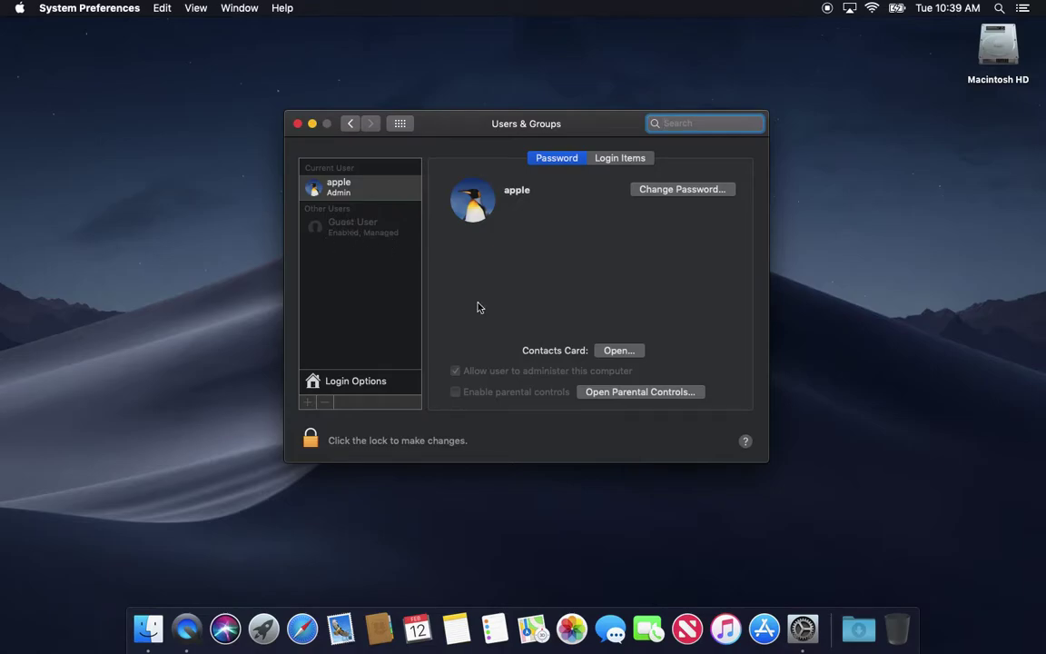
Unlock the Users & Groups settings with the admin password
click(313, 442)
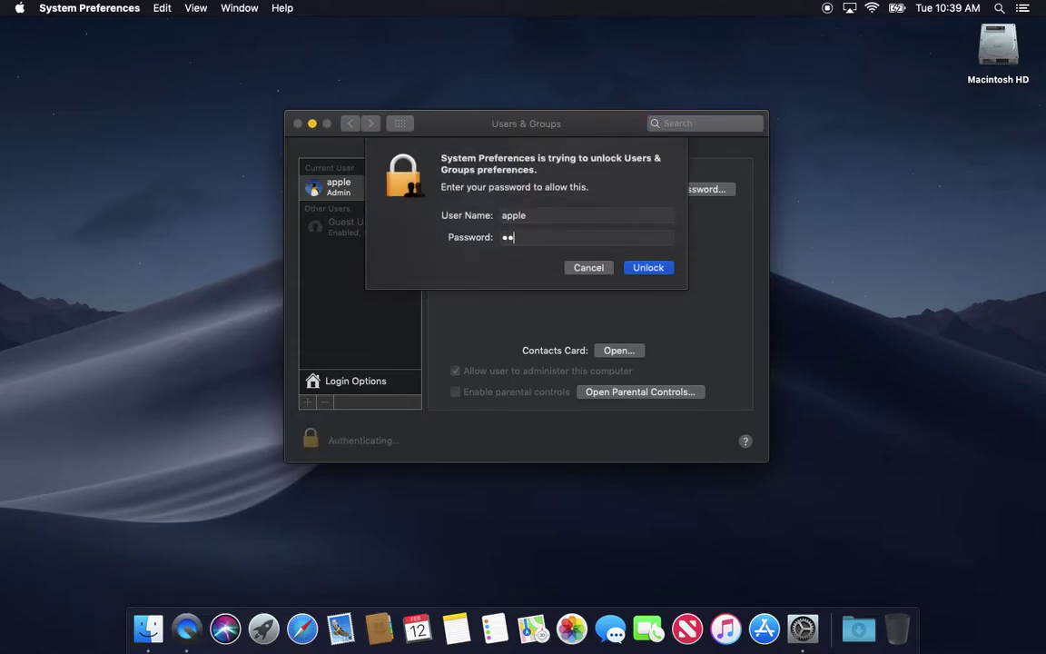
key(Return)
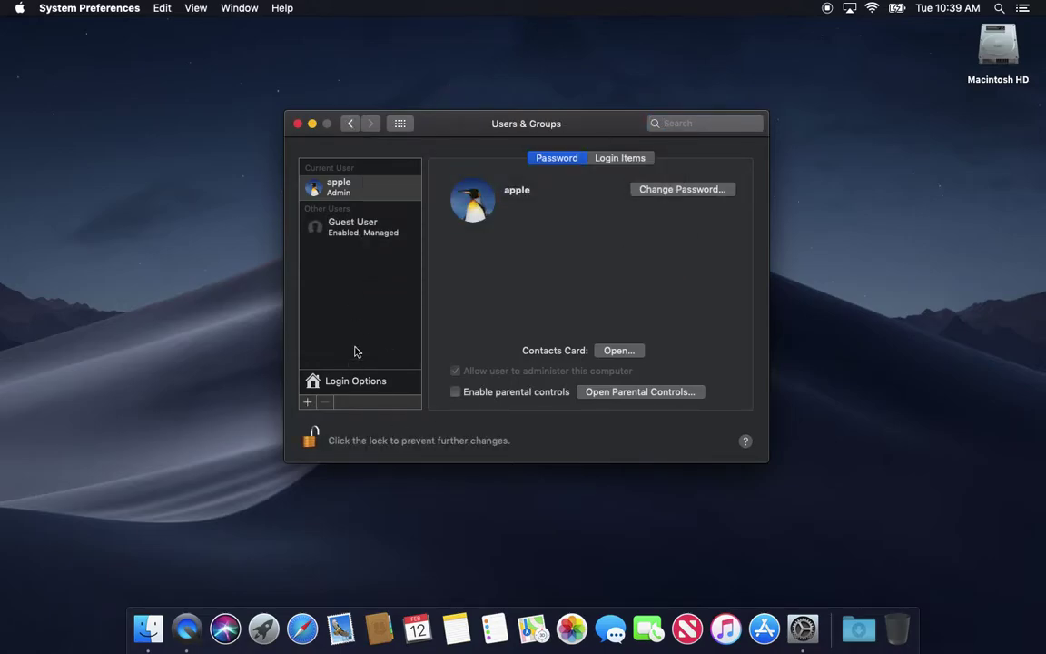
Create an Administrator account with full name and account name 'test' and a password
click(306, 401)
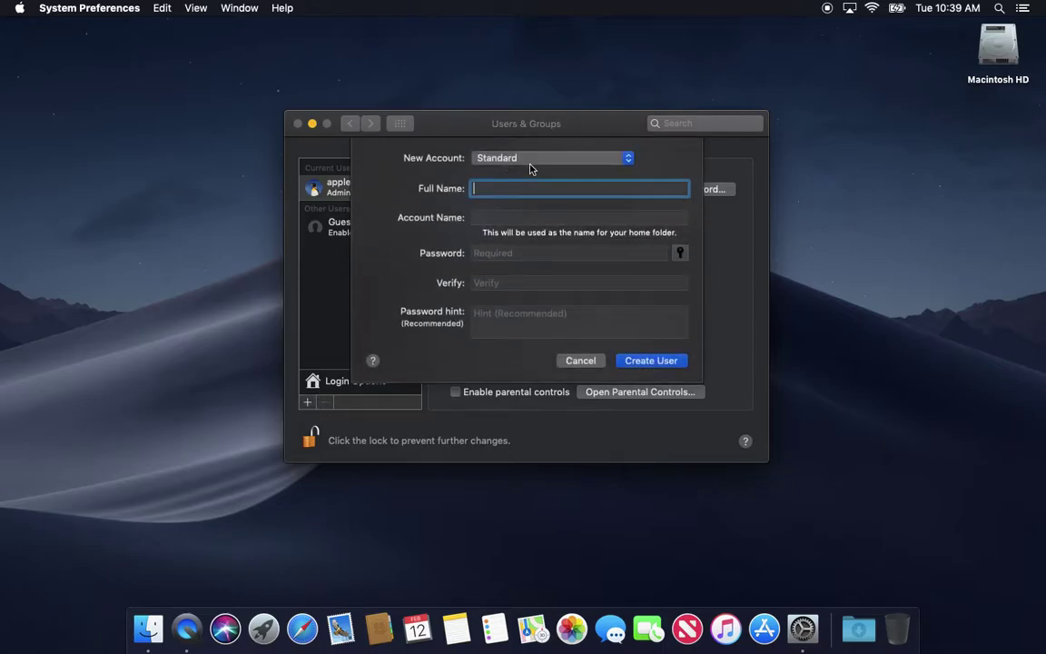
click(526, 158)
click(525, 146)
key(Tab)
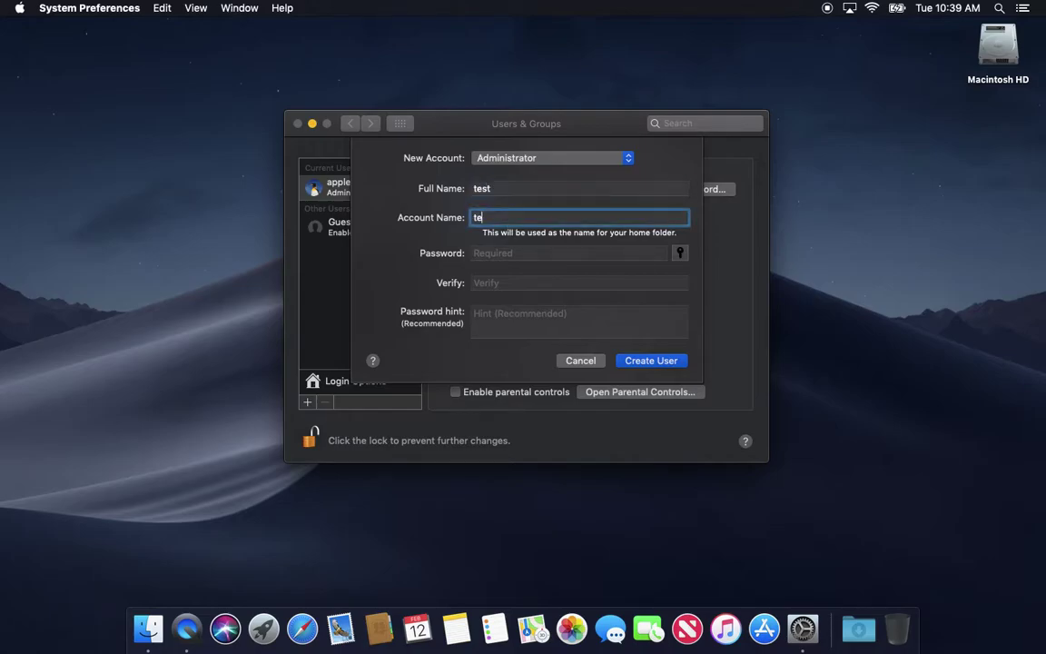
key(Tab)
key(Tab)
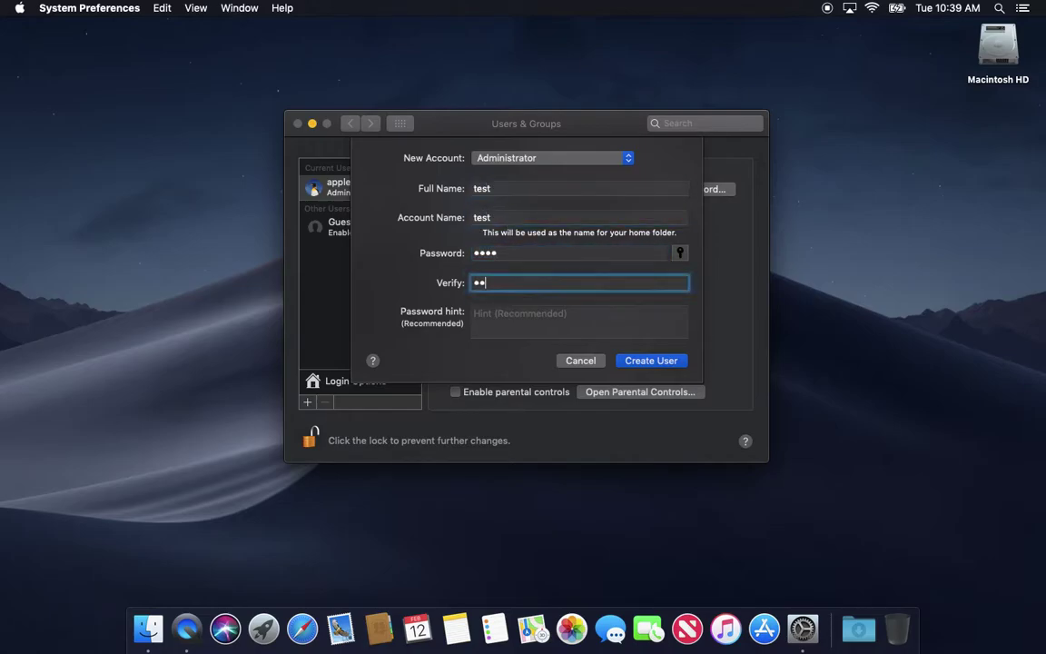
click(651, 362)
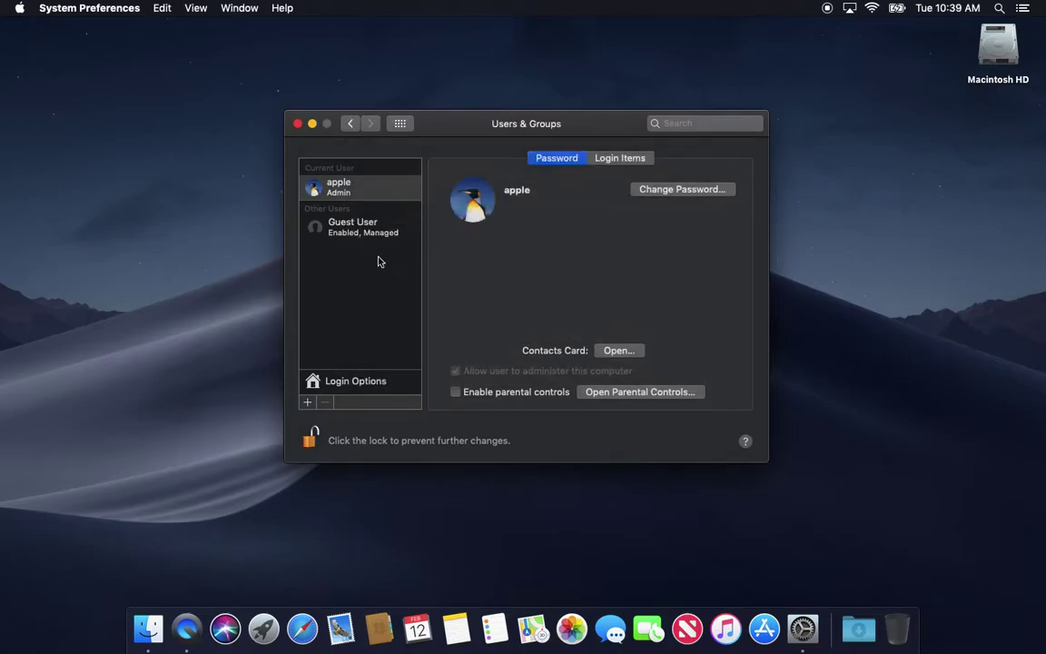
Select the test account, glance at the Apple menu, and begin deleting the account
click(345, 229)
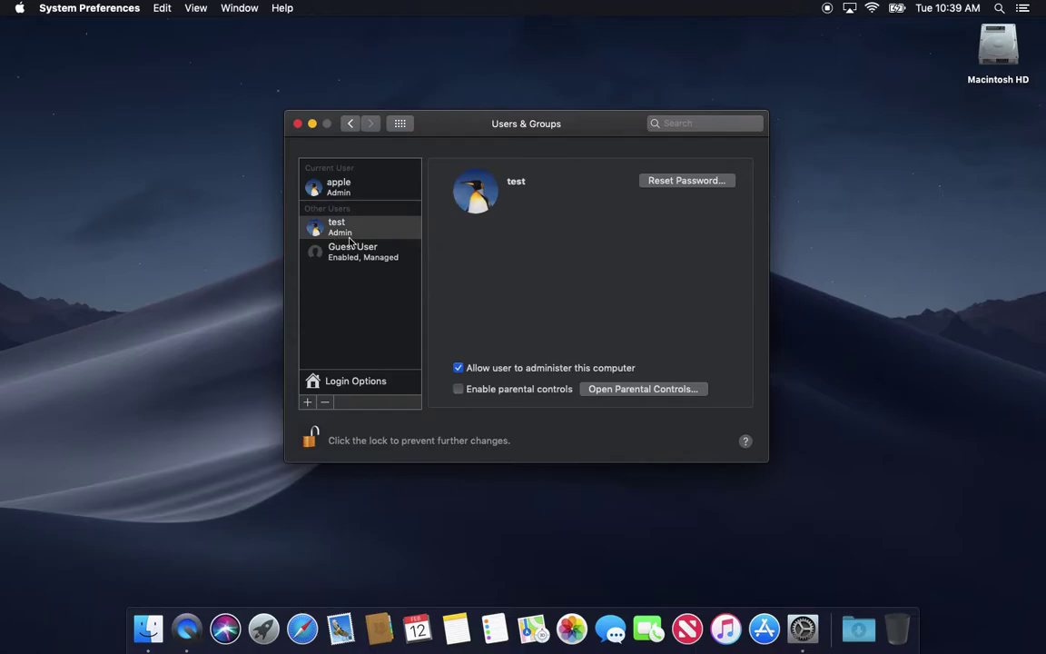
click(19, 8)
click(18, 14)
click(324, 401)
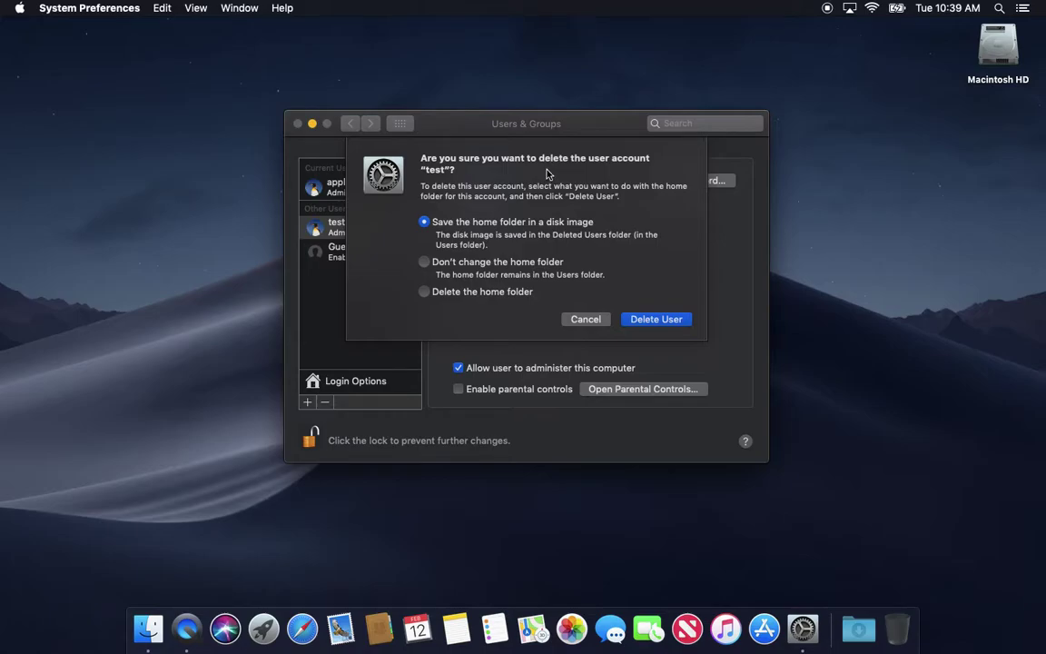
Choose Delete the home folder, then inspect the test folder in Macintosh HD > Users
click(443, 297)
double_click(997, 47)
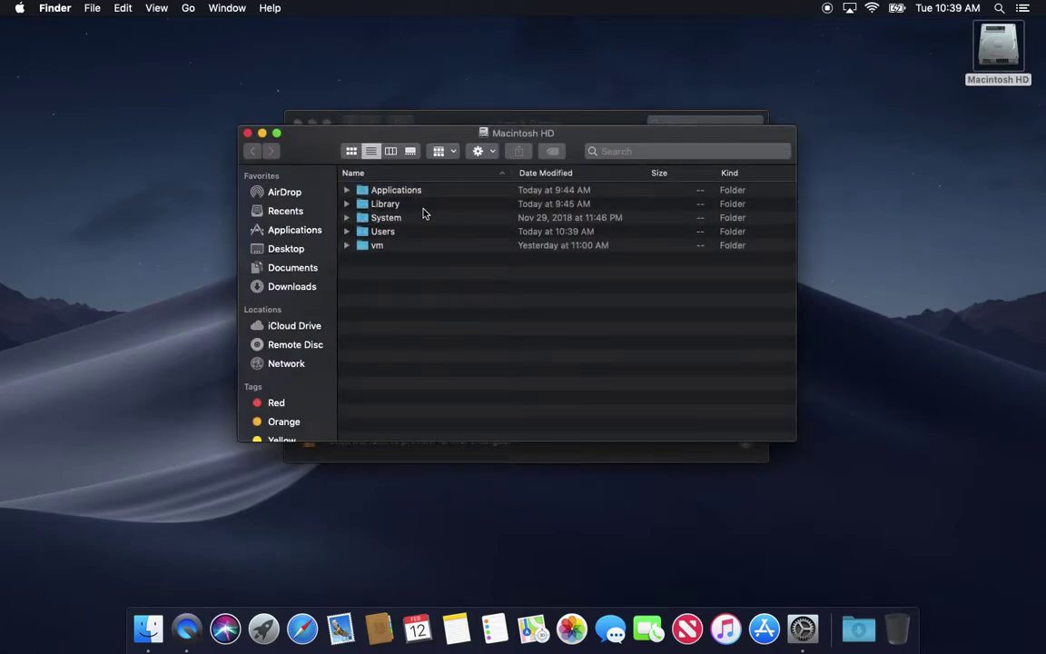
double_click(374, 232)
drag(318, 152, 555, 103)
click(598, 197)
click(584, 196)
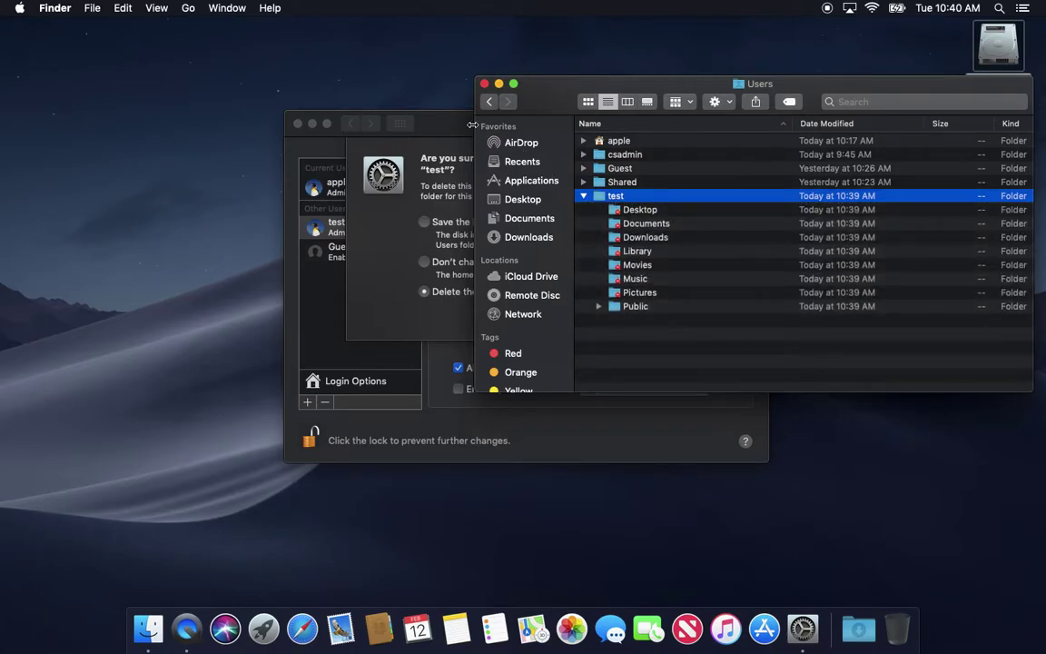
Confirm Delete User, removing the test account and its home folder
click(440, 125)
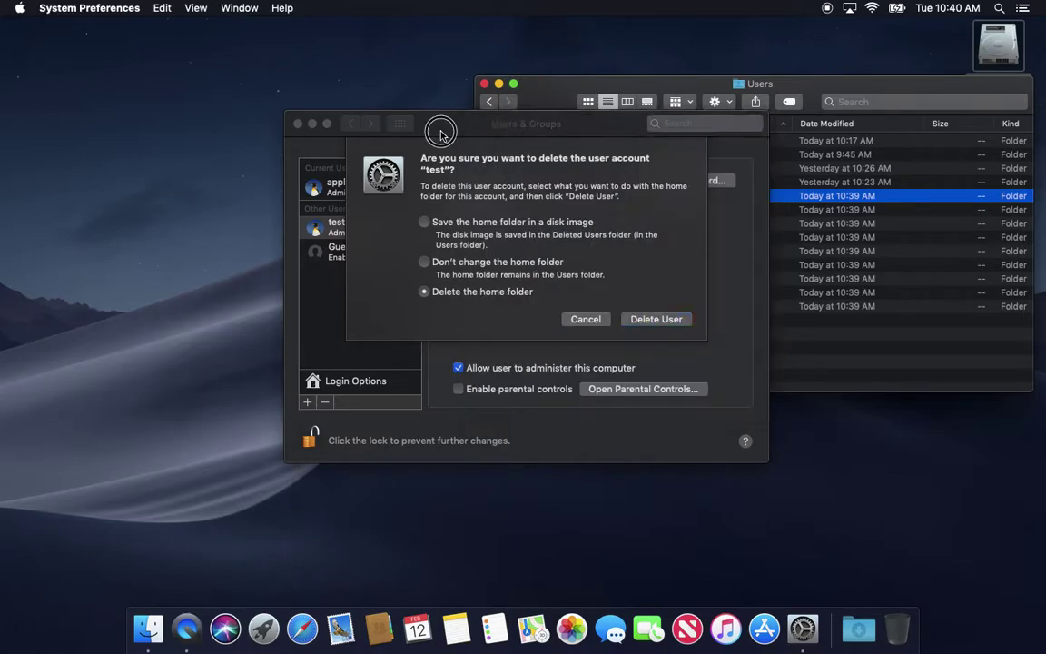
click(660, 321)
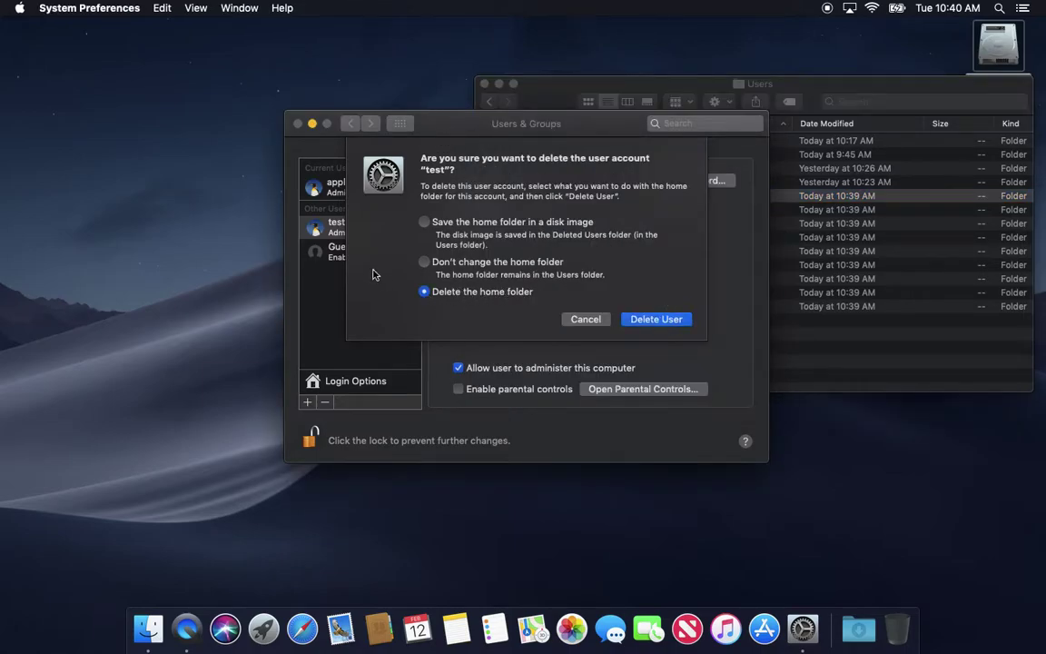
click(903, 319)
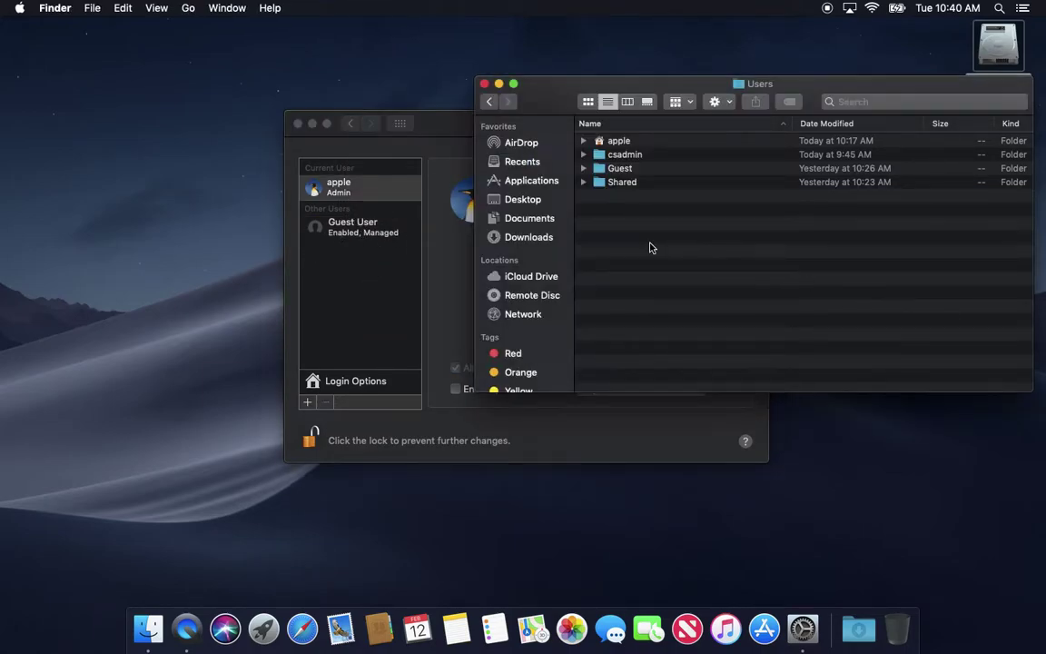
Close the Finder Users window and shift the Users & Groups window slightly left
click(484, 83)
drag(491, 122, 469, 125)
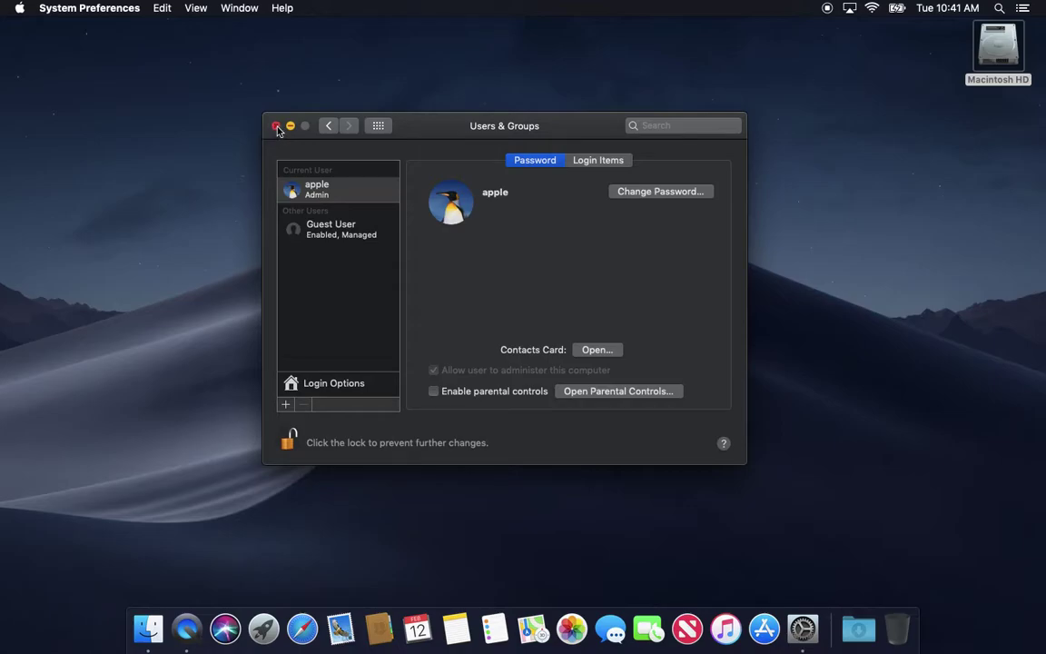
Quit System Preferences, browse the Applications folder on Macintosh HD, then close it
click(276, 126)
double_click(997, 57)
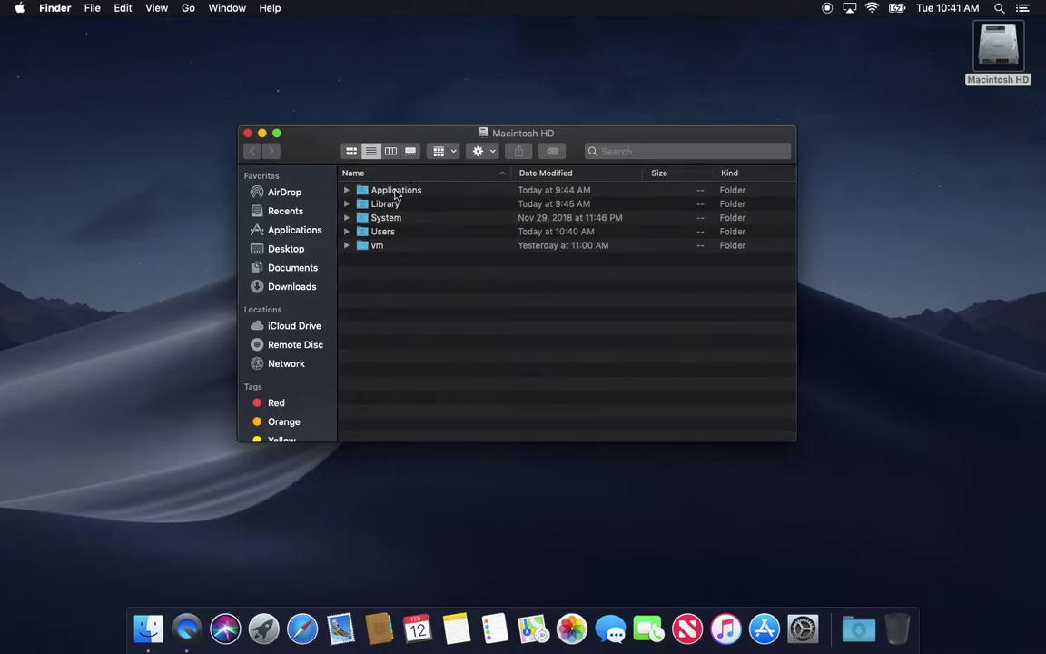
double_click(394, 192)
scroll(433, 357, down, 10)
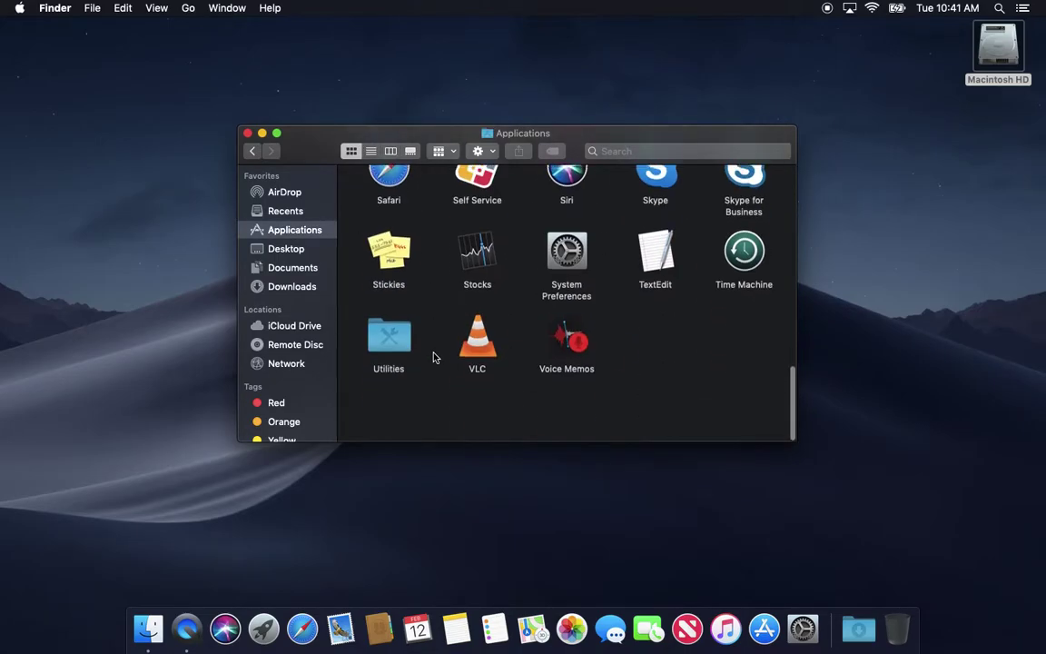
scroll(497, 248, down, 3)
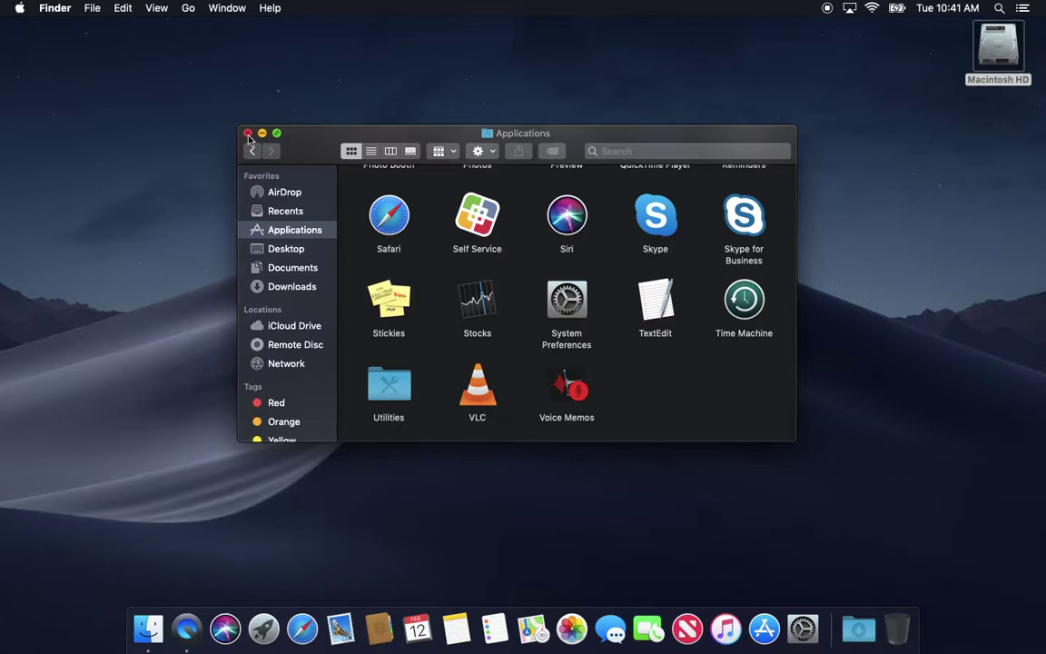
click(248, 135)
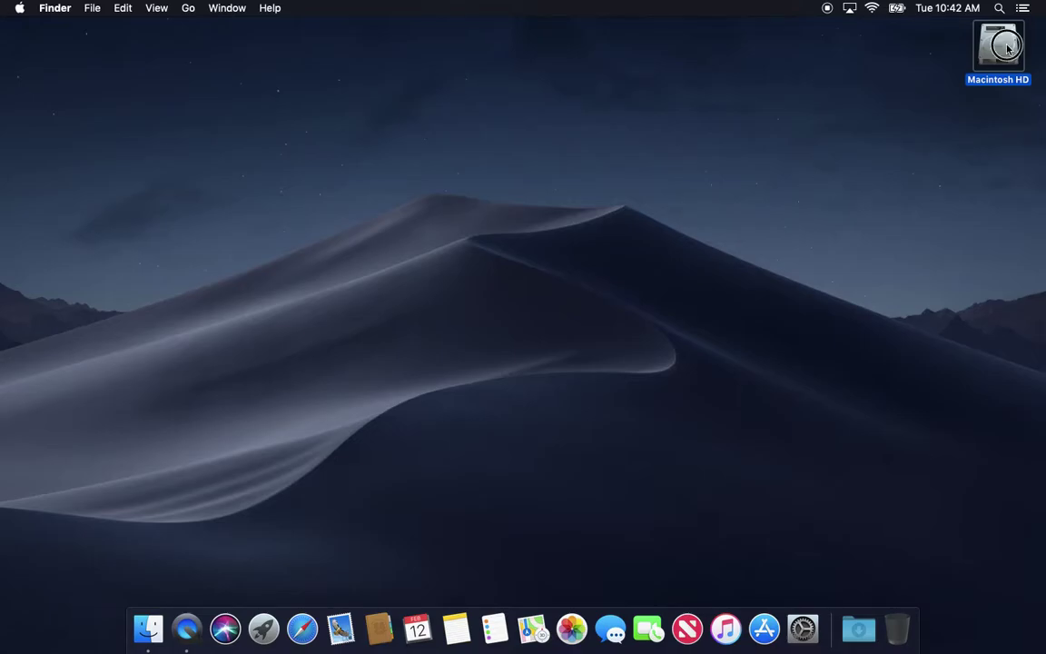
key(super+o)
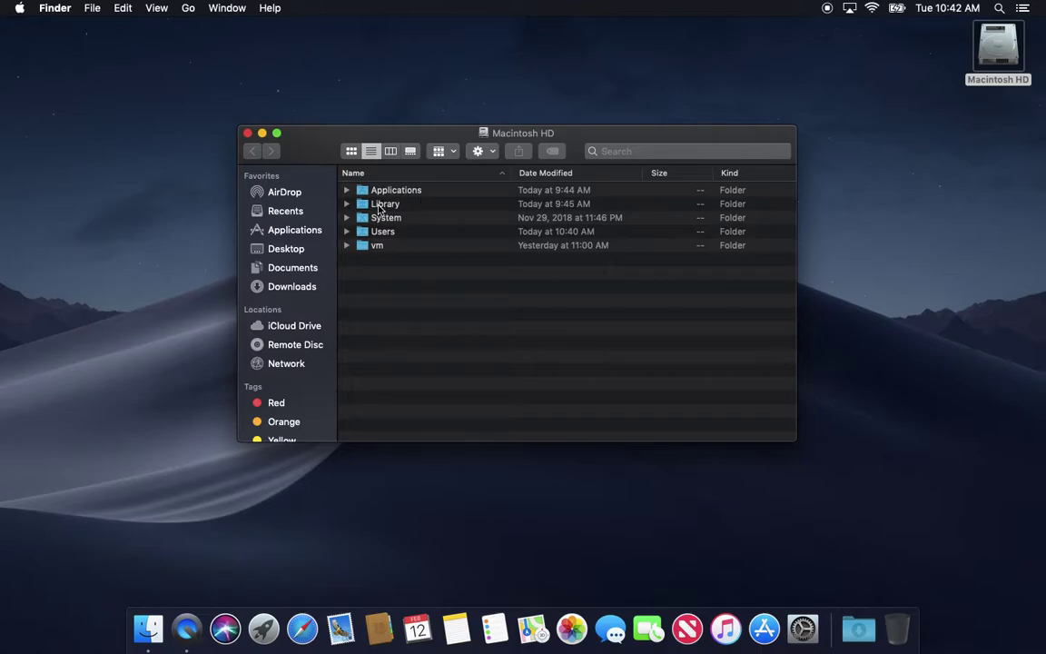
click(184, 8)
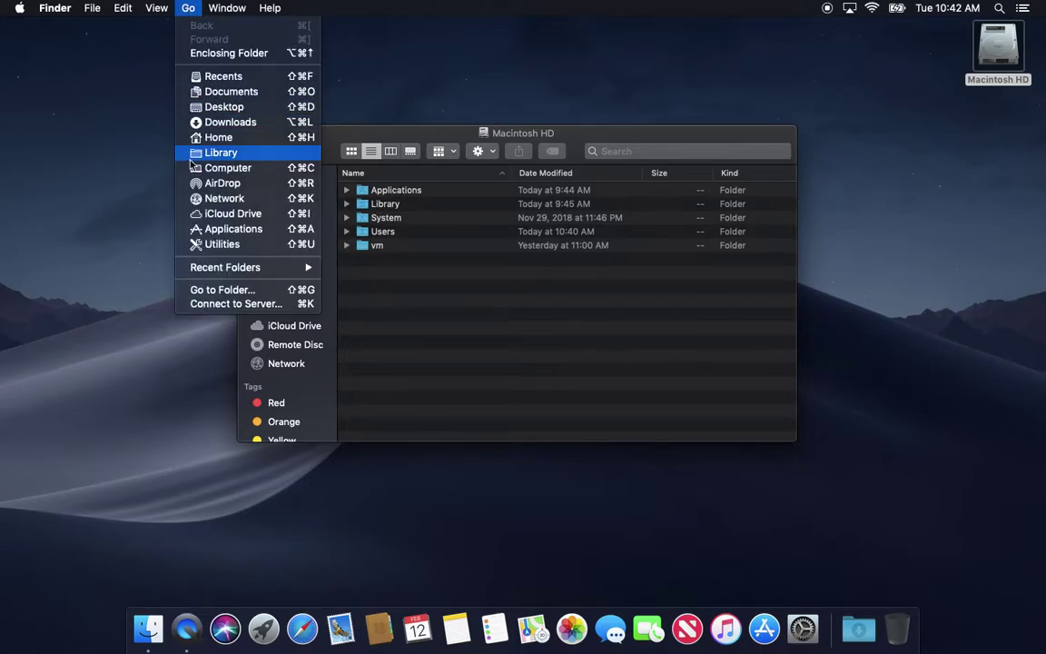
click(194, 156)
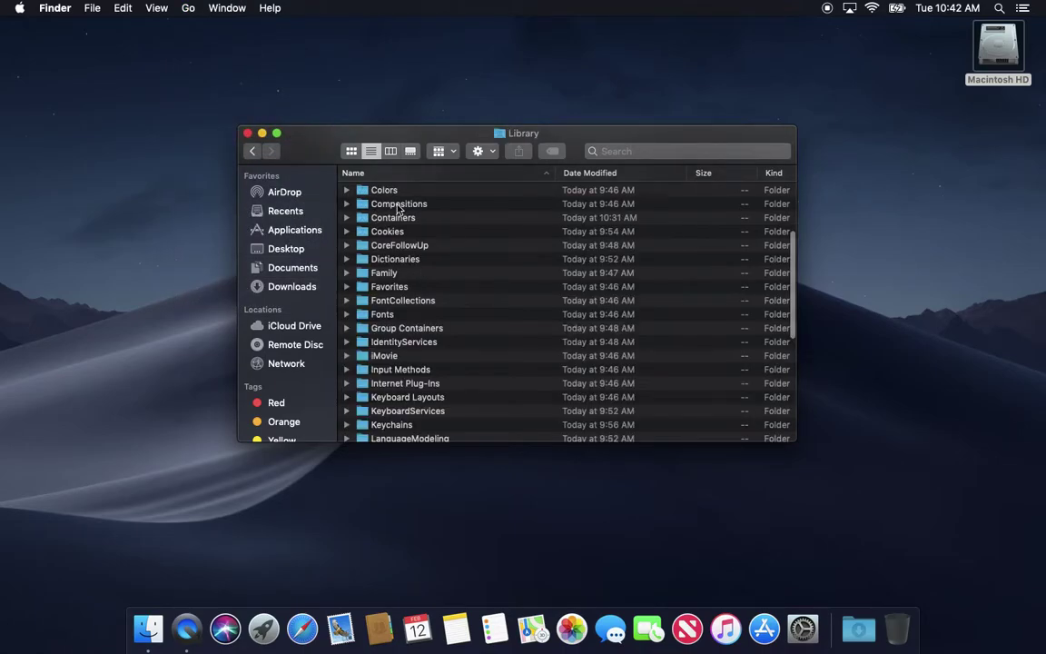
click(248, 133)
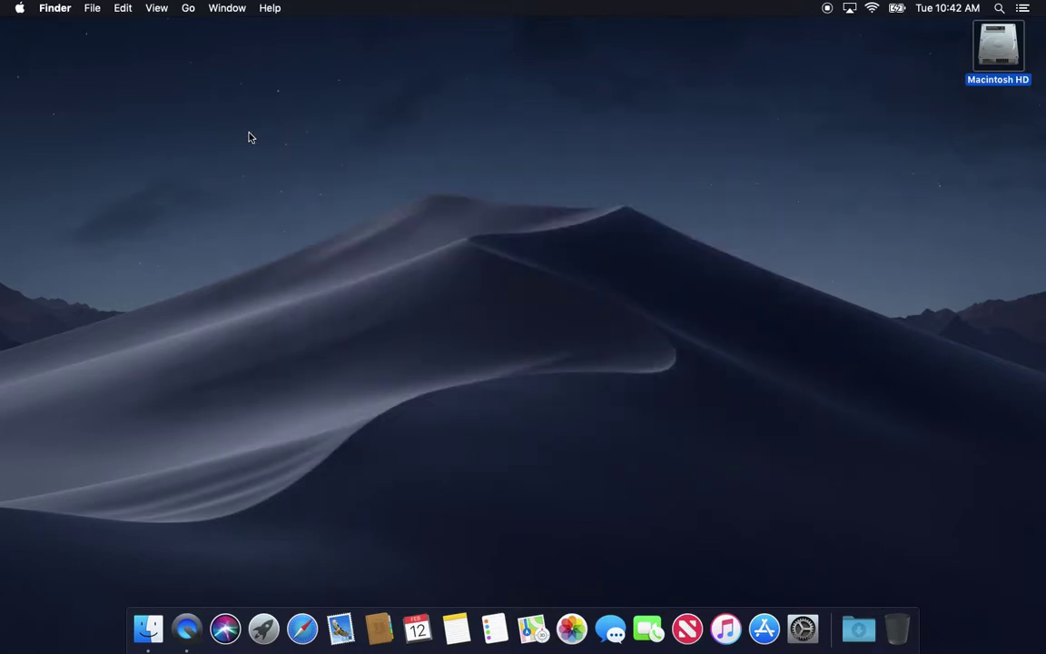